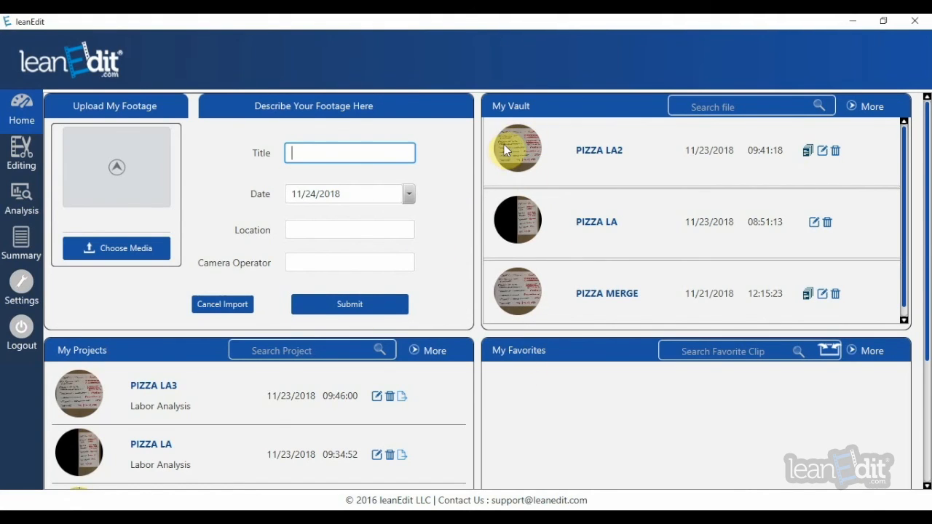
# Step: Start a new project from the PIZZA LA2 footage, named PIZZA PROJECT 2, with CHEESE as the product
pyautogui.moveTo(504, 145)
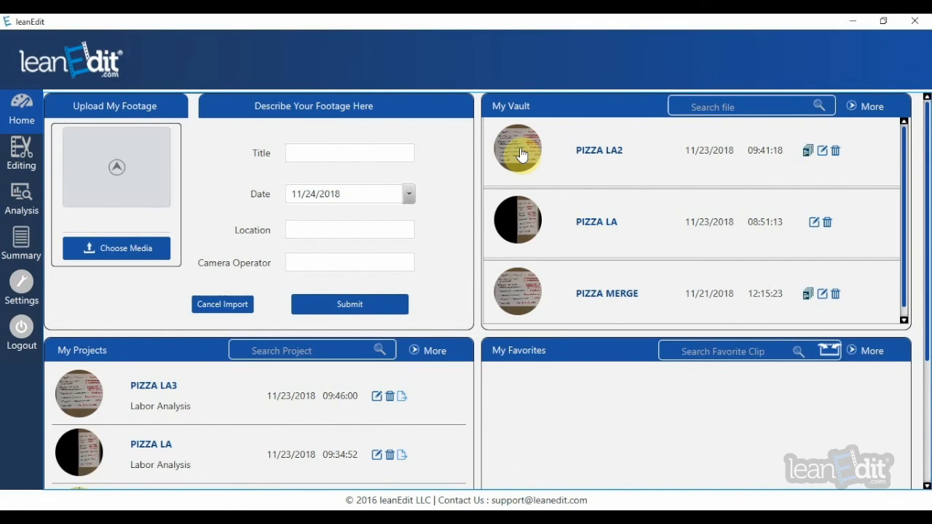
pyautogui.doubleClick(521, 154)
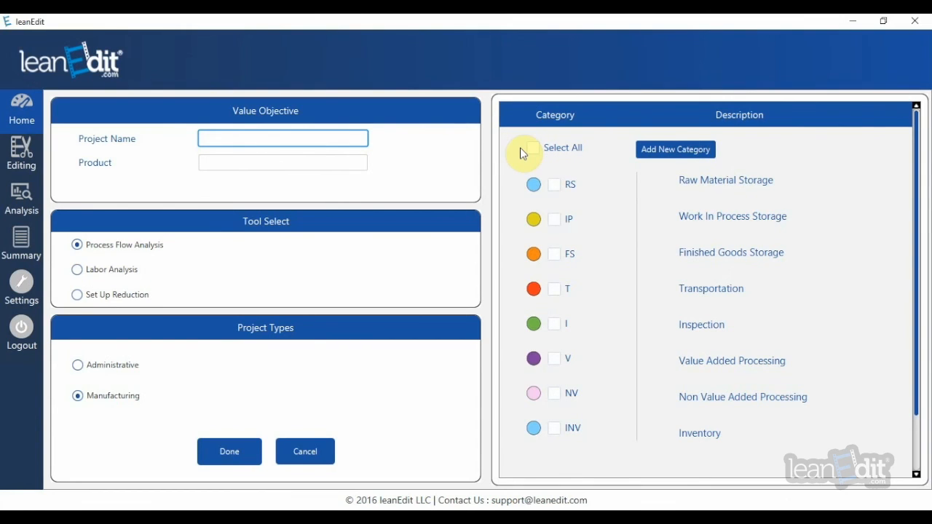
pyautogui.write('P')
pyautogui.press('BackSpace')
pyautogui.write('PIZZA PROJECT 2')
pyautogui.click(210, 160)
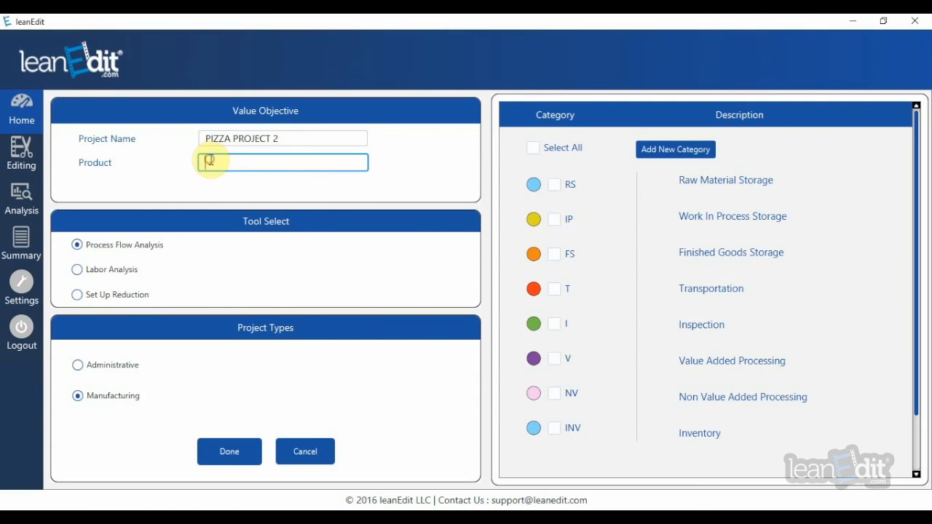
pyautogui.write('CHEESE')
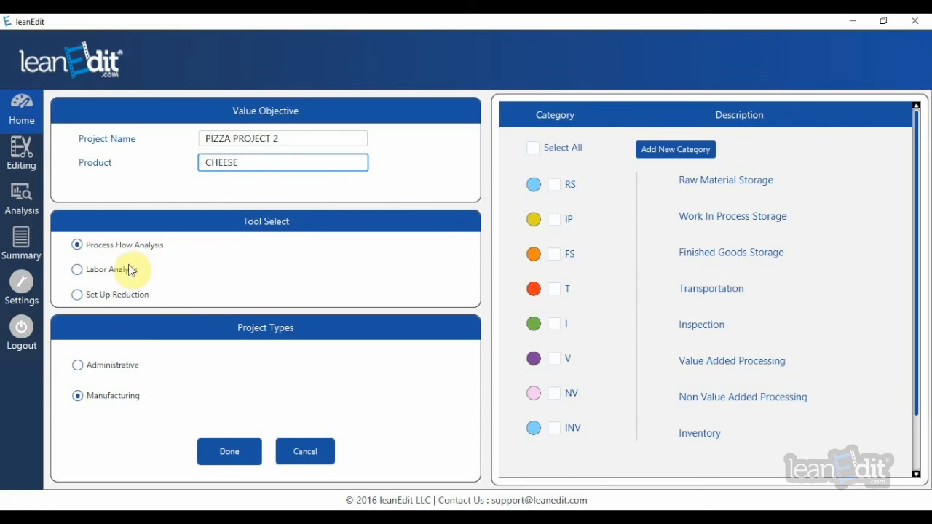
# Step: Compare the categories offered by the Labor Analysis, Set Up Reduction and Process Flow Analysis tools, including the Removing & Mounting definition
pyautogui.click(76, 270)
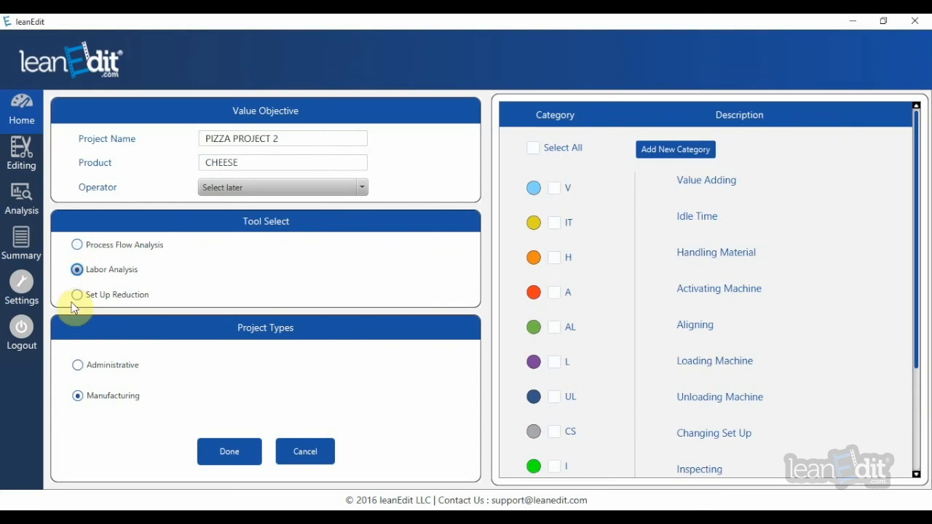
pyautogui.click(77, 294)
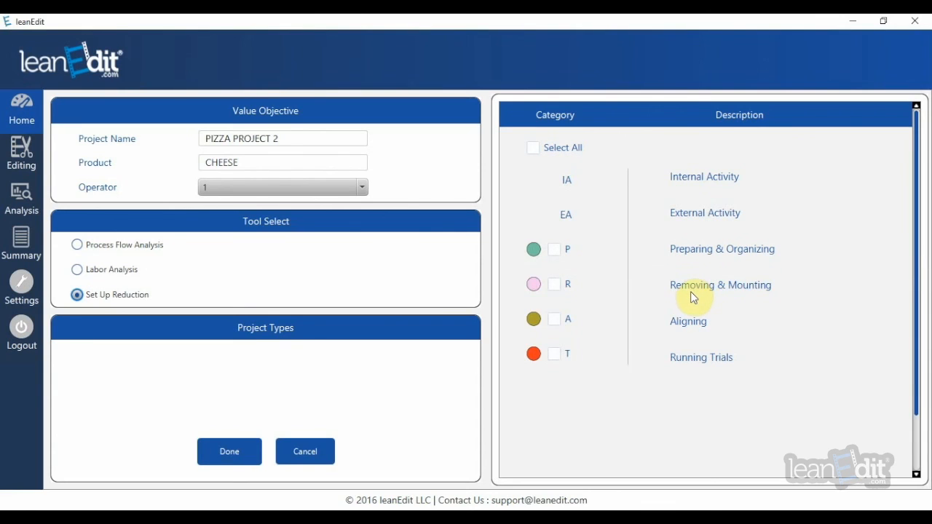
pyautogui.moveTo(693, 295)
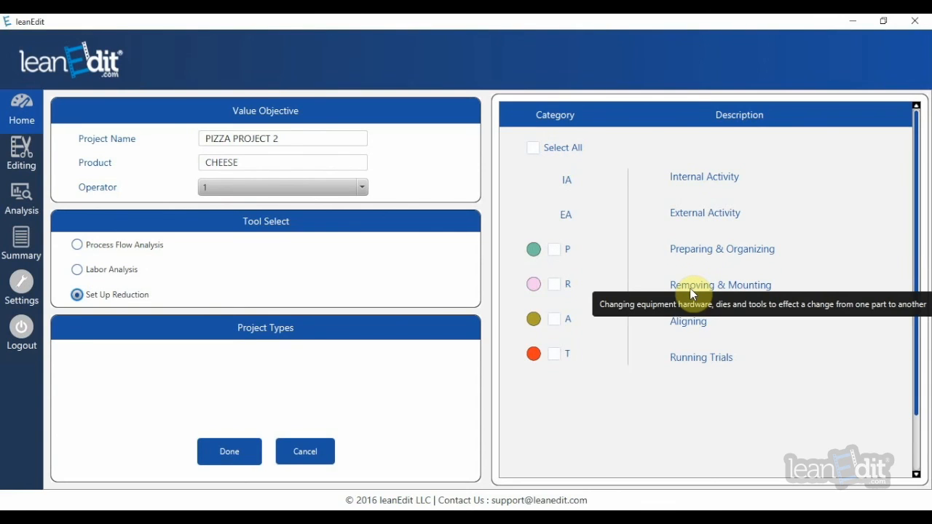
pyautogui.click(79, 271)
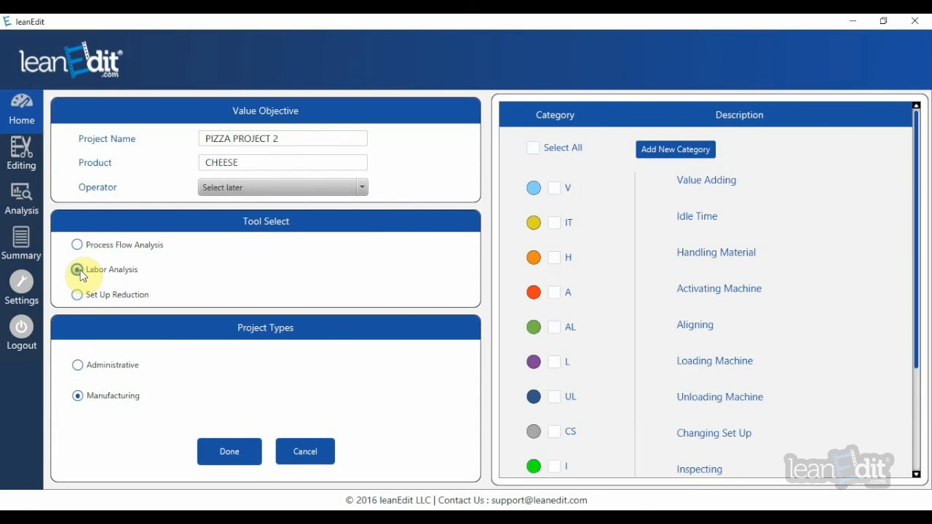
pyautogui.click(80, 246)
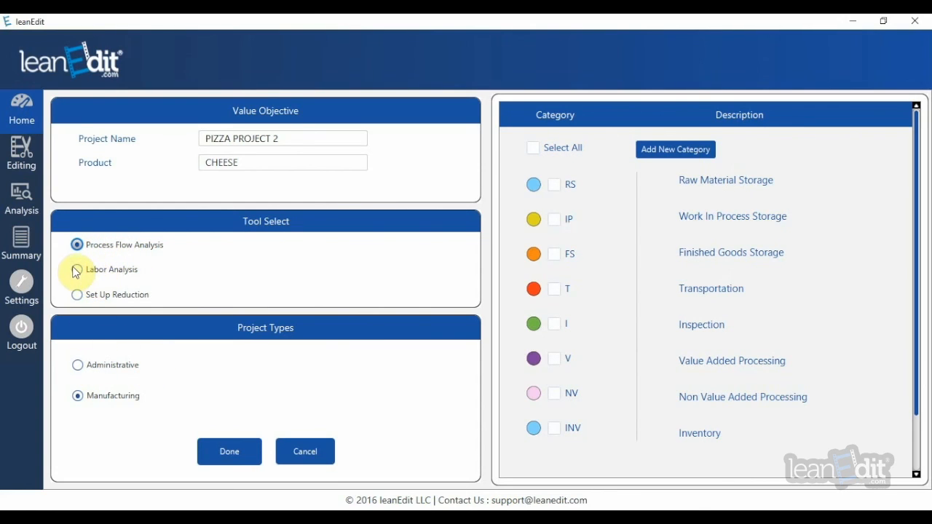
# Step: Set the project type to Administrative and choose Labor Analysis as the tool
pyautogui.click(78, 365)
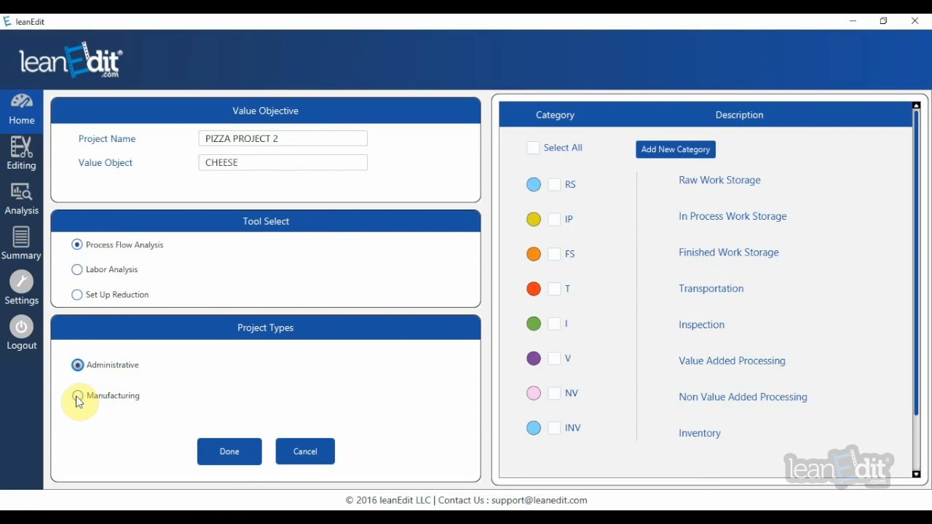
pyautogui.click(78, 397)
pyautogui.click(78, 367)
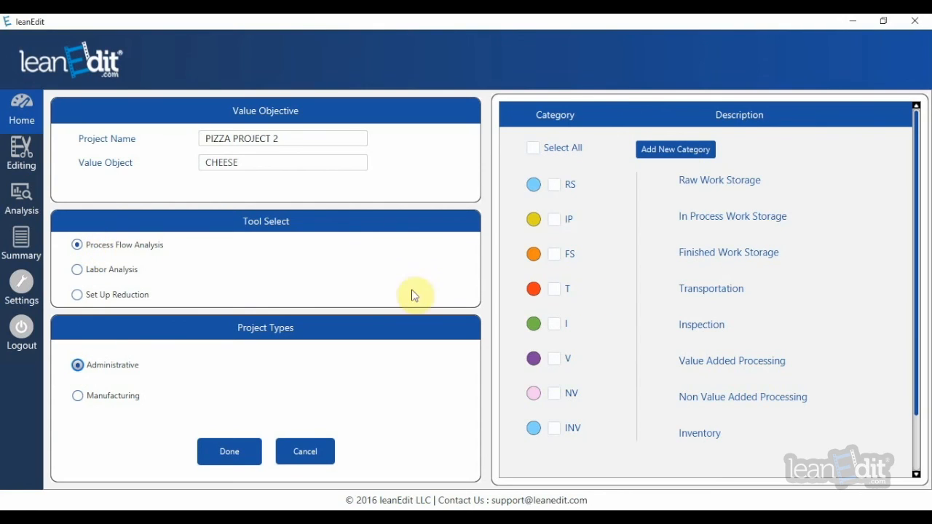
pyautogui.click(77, 269)
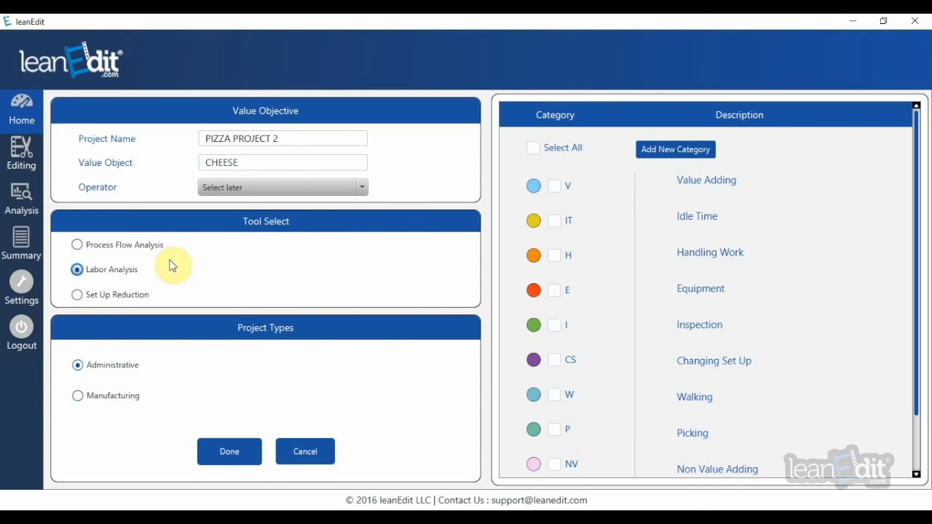
# Step: Review the available operator choices and assign operator 4 to the project
pyautogui.click(360, 190)
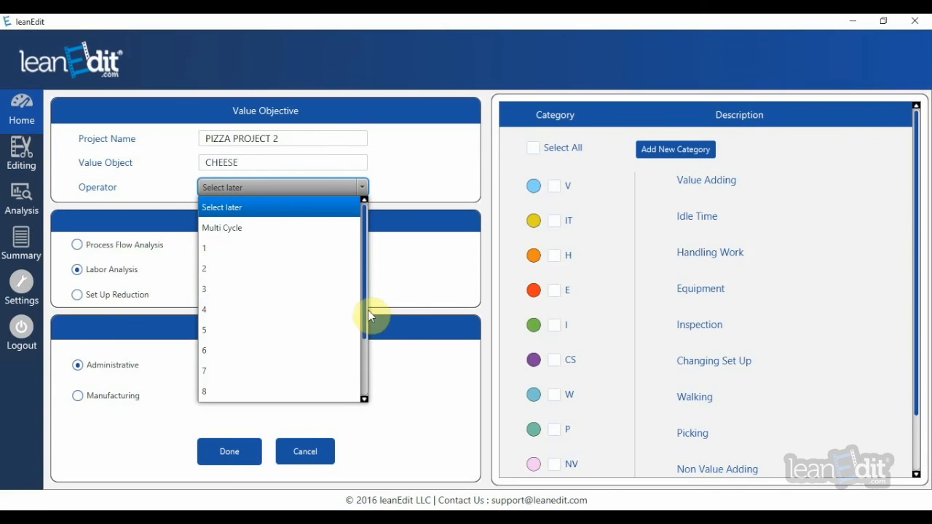
pyautogui.moveTo(362, 304); pyautogui.dragTo(285, 280)
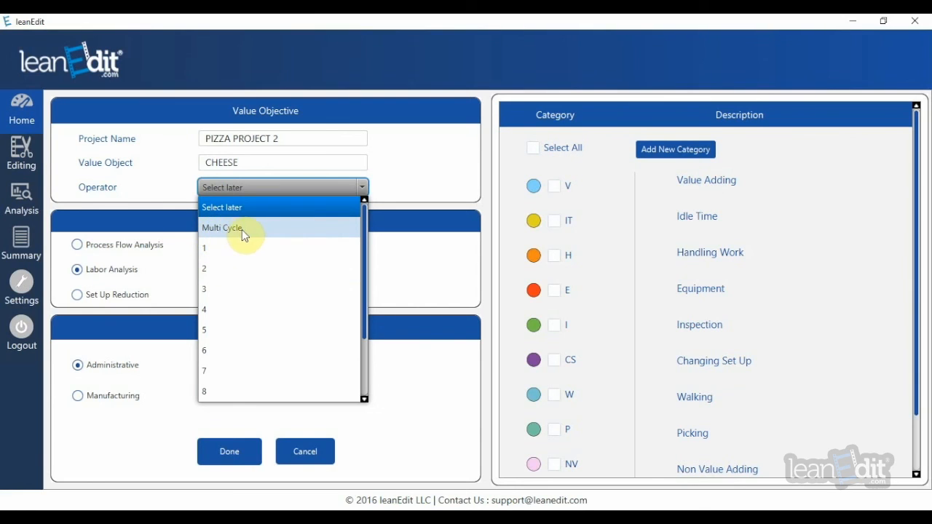
pyautogui.click(417, 276)
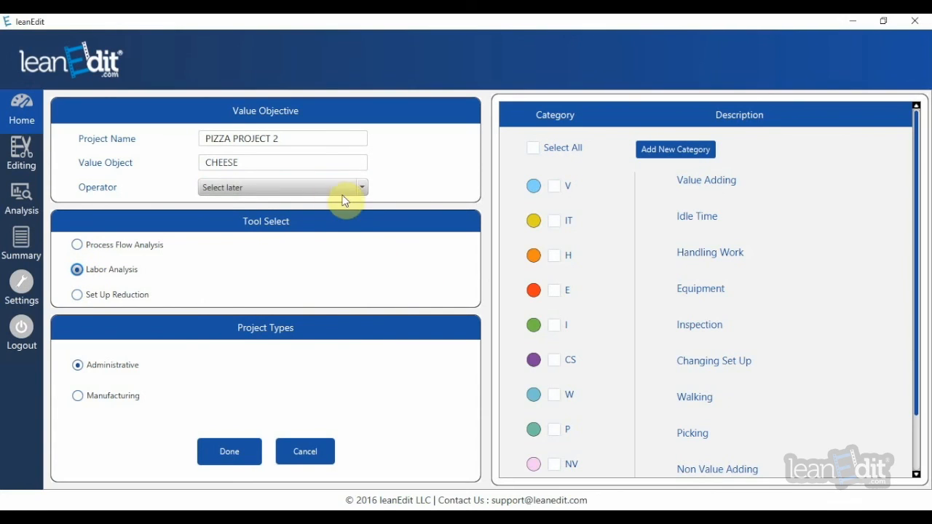
pyautogui.click(360, 185)
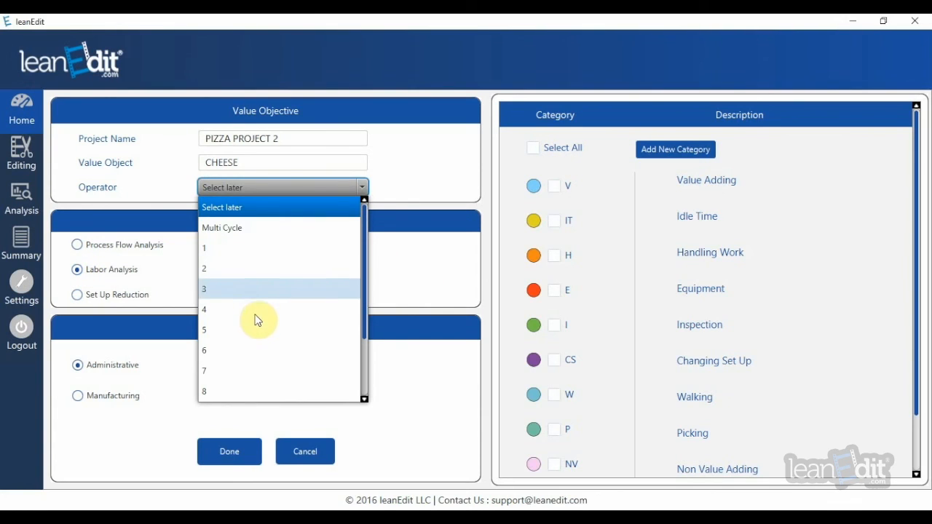
pyautogui.click(222, 309)
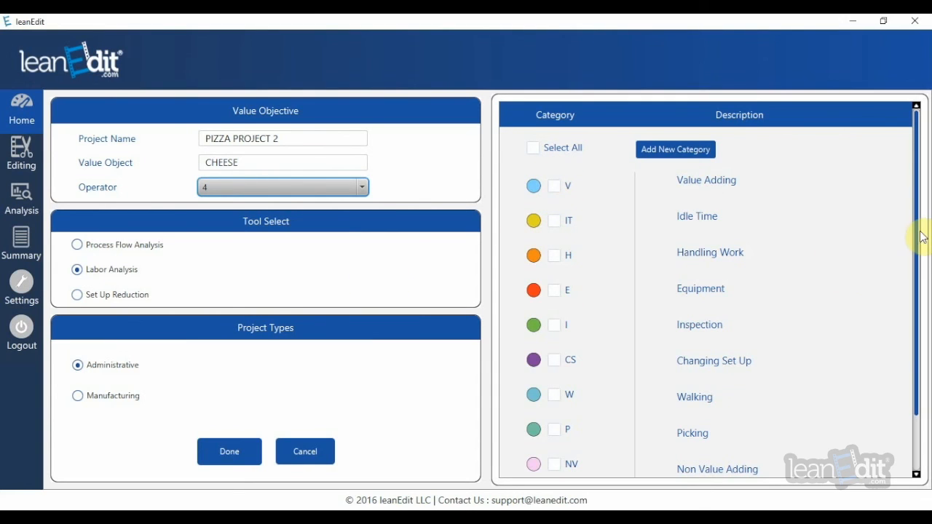
# Step: Try adding a custom Labor Analysis category abbreviated UW and described as Unplanned Work, check its color choices, and cancel it
pyautogui.moveTo(915, 225); pyautogui.dragTo(915, 301)
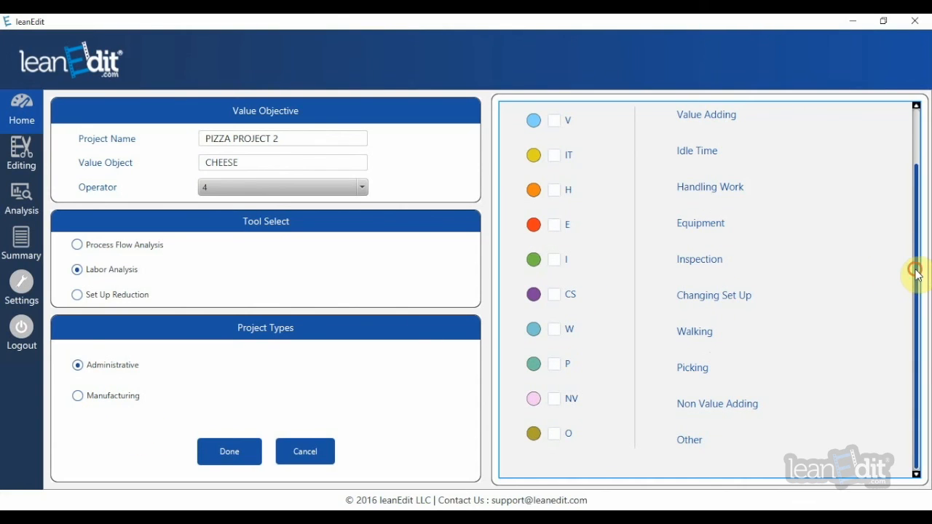
pyautogui.moveTo(910, 268); pyautogui.dragTo(911, 201)
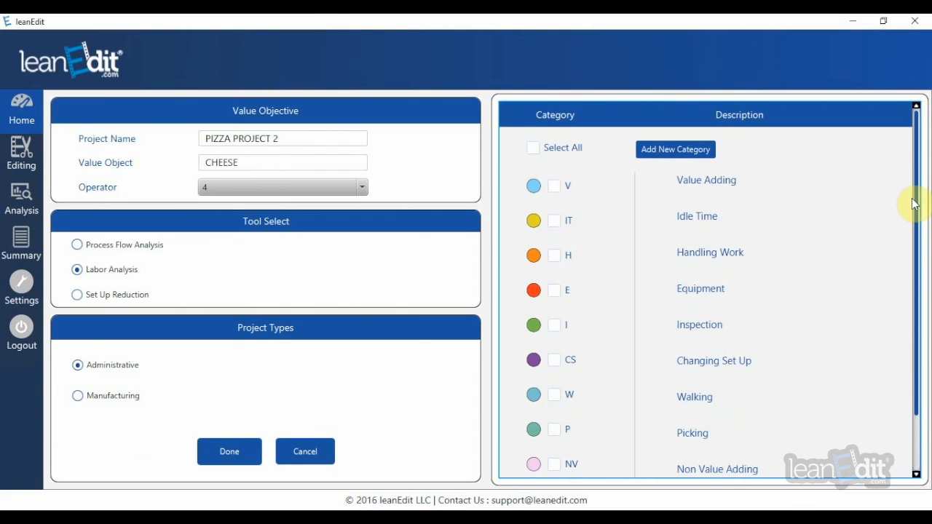
pyautogui.click(659, 153)
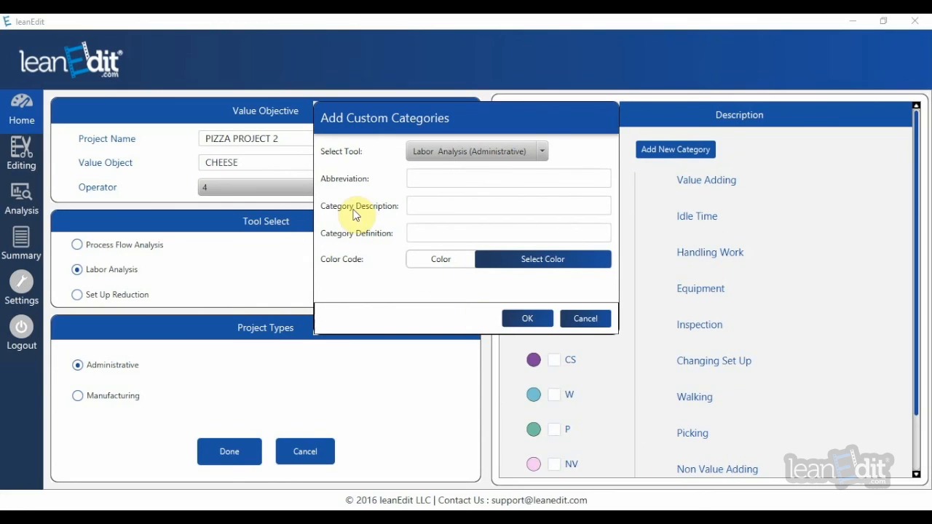
pyautogui.click(417, 179)
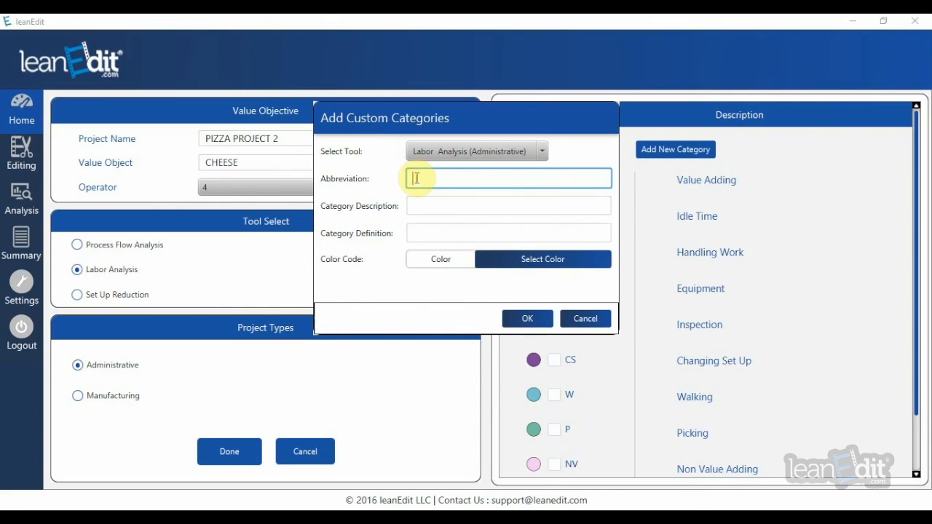
pyautogui.write('UW')
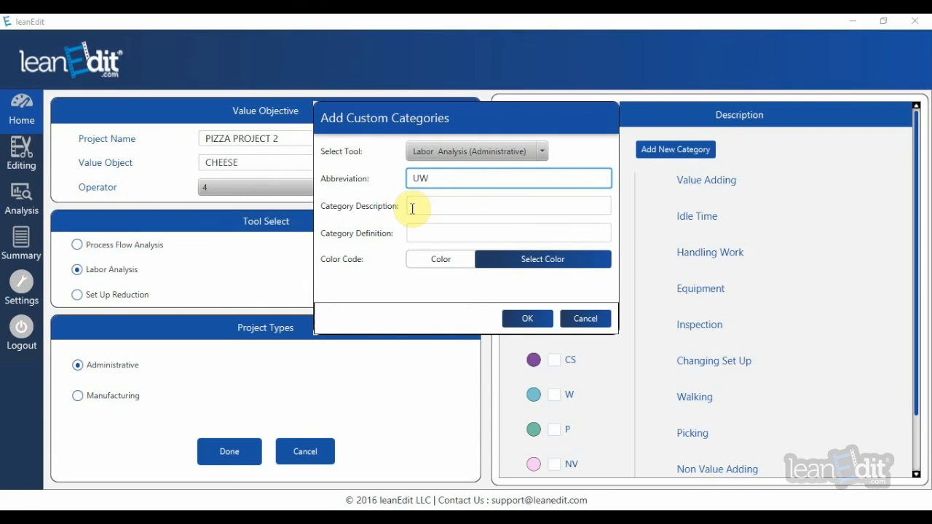
pyautogui.click(412, 206)
pyautogui.write('U')
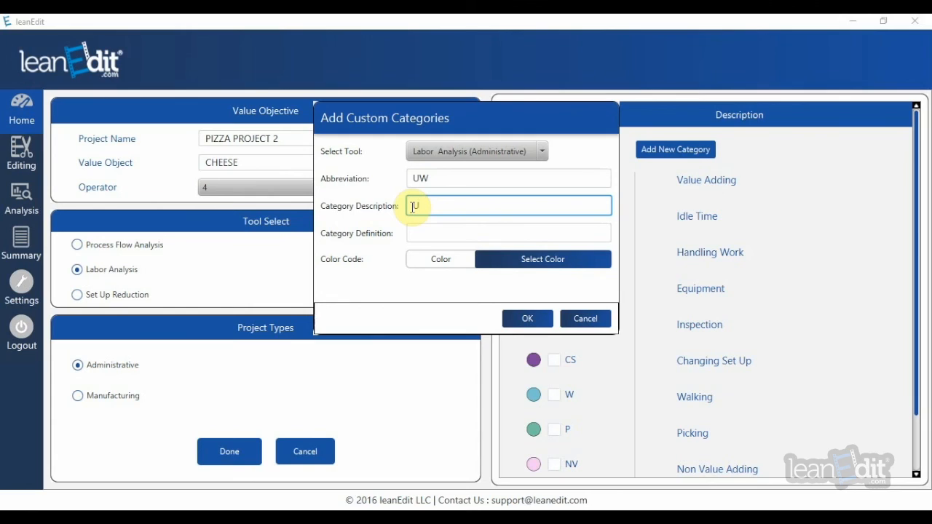
pyautogui.write('nplanned Work')
pyautogui.click(424, 230)
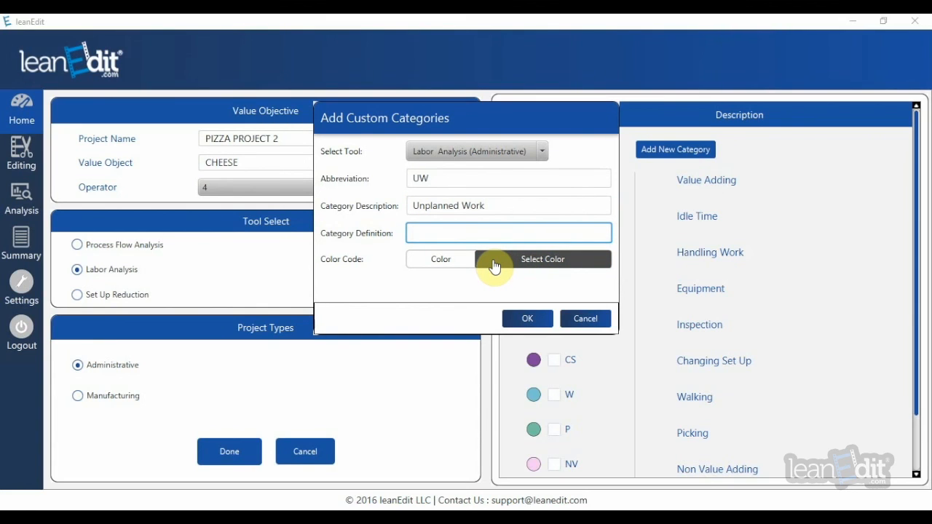
pyautogui.click(494, 266)
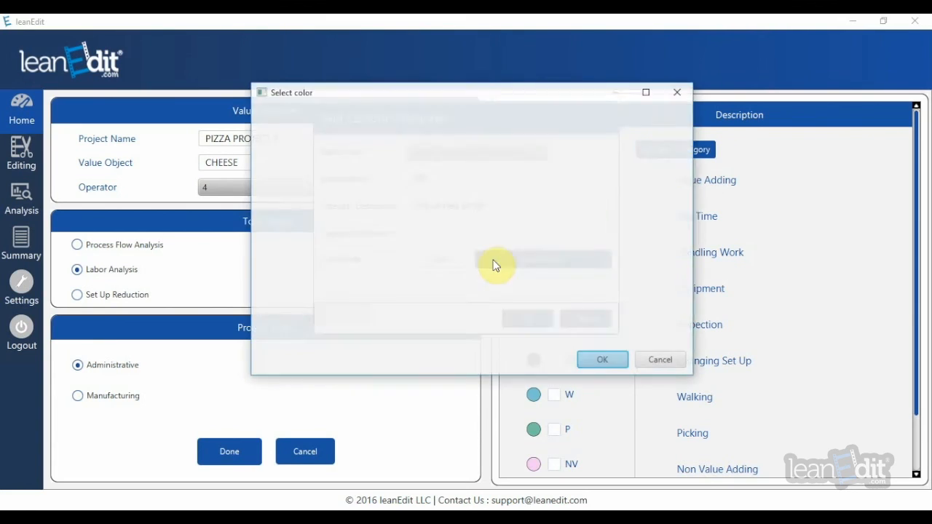
pyautogui.click(656, 360)
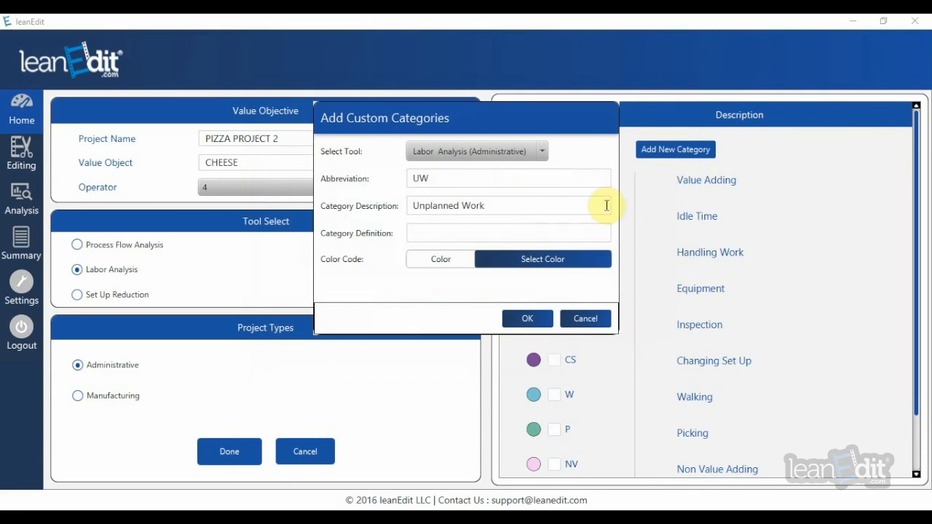
pyautogui.click(584, 318)
# Step: Try including and excluding all categories at once, and include only Value Adding, Handling Work and Inspection
pyautogui.scroll(-2, 607, 342)
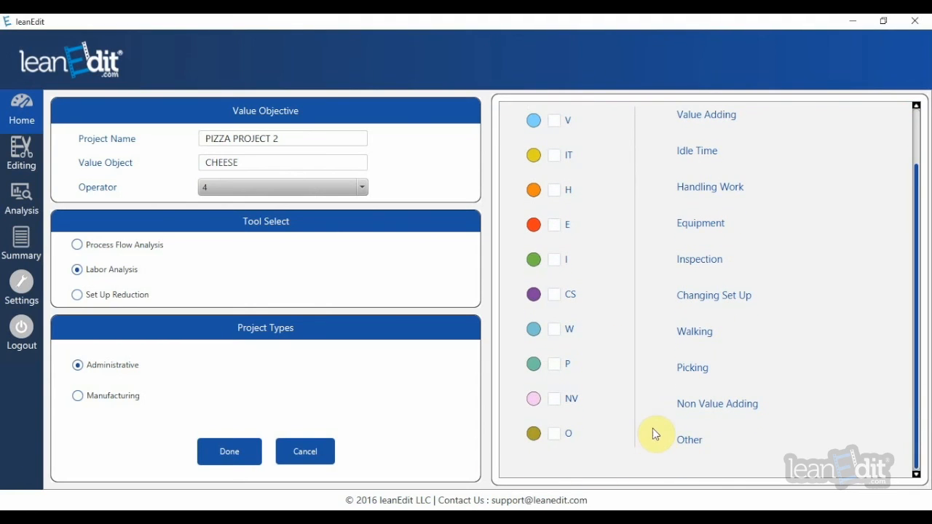
pyautogui.scroll(2, 652, 428)
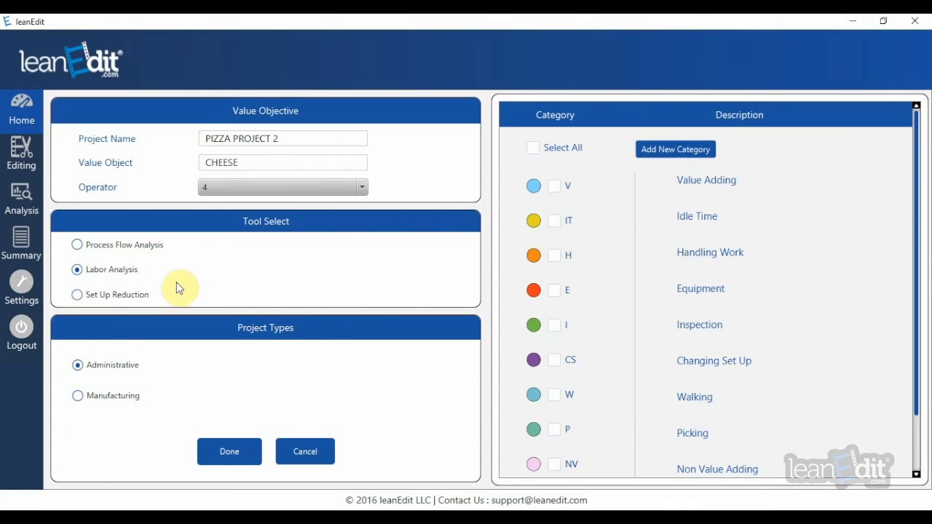
pyautogui.click(536, 147)
pyautogui.click(536, 147)
pyautogui.click(559, 186)
pyautogui.click(554, 255)
pyautogui.click(554, 327)
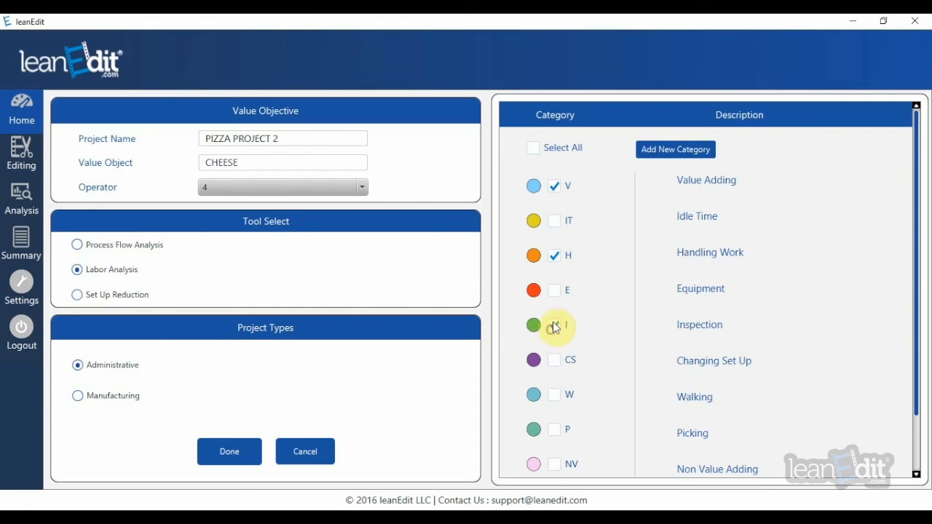
# Step: Include all Labor Analysis categories, finish the project setup and go to the Editing view
pyautogui.click(536, 149)
pyautogui.scroll(-2, 656, 315)
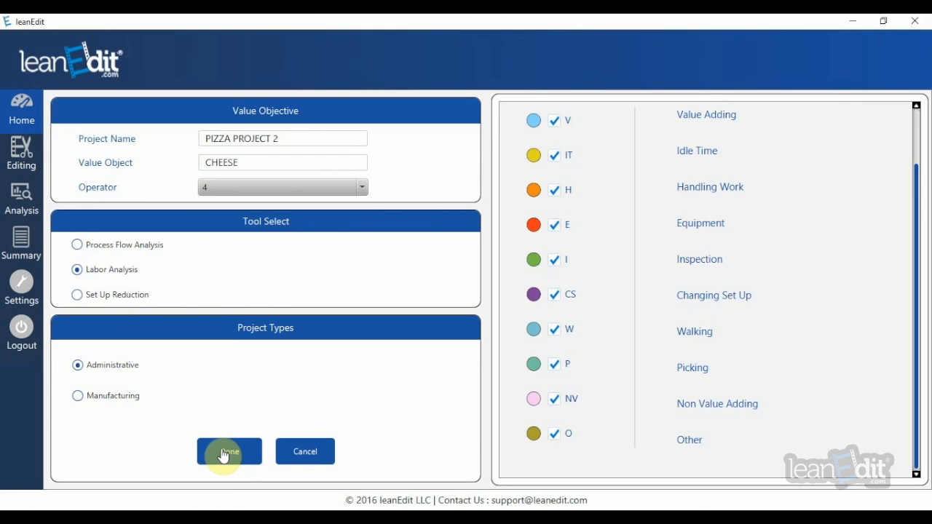
pyautogui.click(223, 456)
pyautogui.click(20, 154)
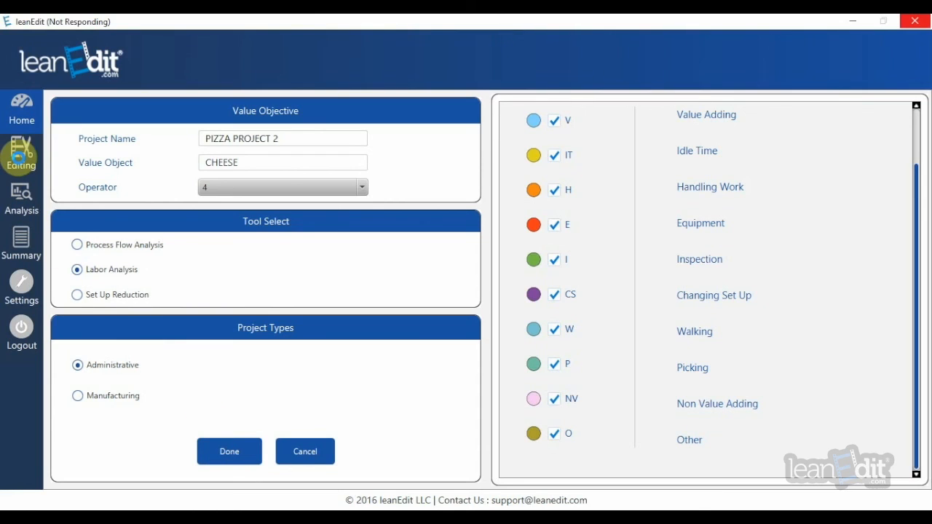